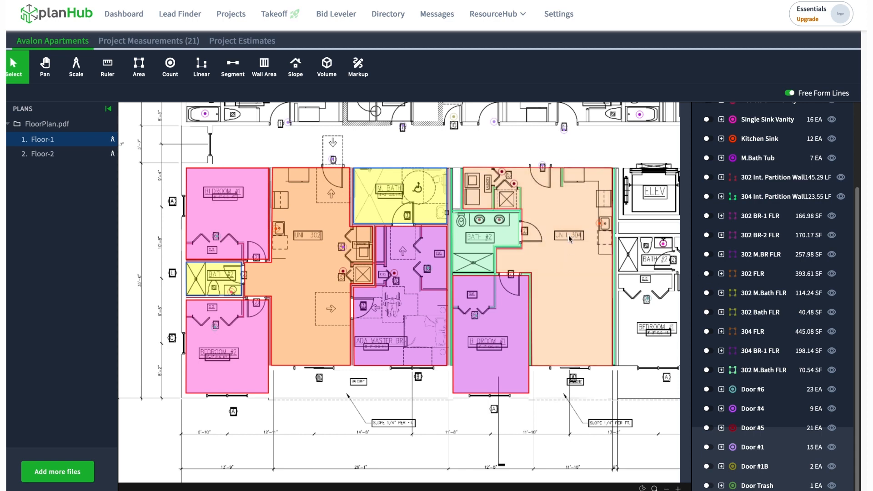
Step: Set the unit cost of the Door #5 count measurement to 155.00 USD in its CSI properties
{"action": "scroll", "coordinate": [510, 175], "scroll_direction": "up", "scroll_amount": 5}
{"action": "scroll", "coordinate": [511, 175], "scroll_direction": "up", "scroll_amount": 3}
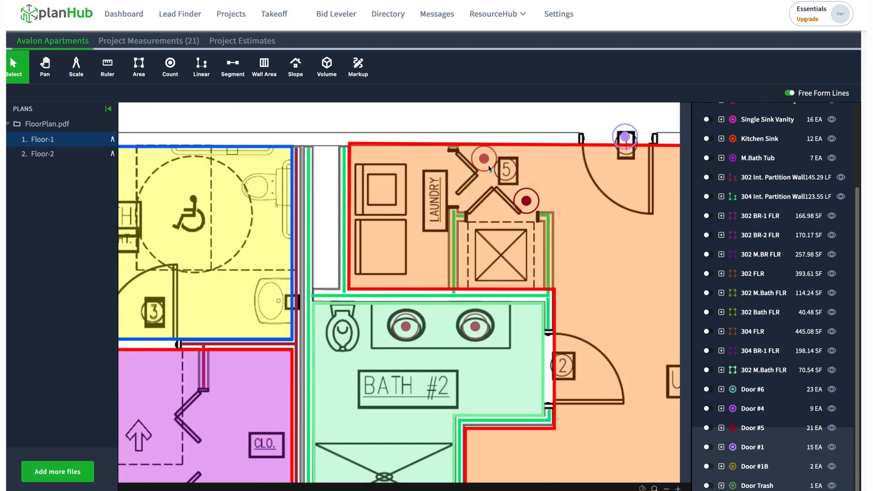
{"action": "mouse_move", "coordinate": [513, 187]}
{"action": "scroll", "coordinate": [513, 187], "scroll_direction": "down", "scroll_amount": 8}
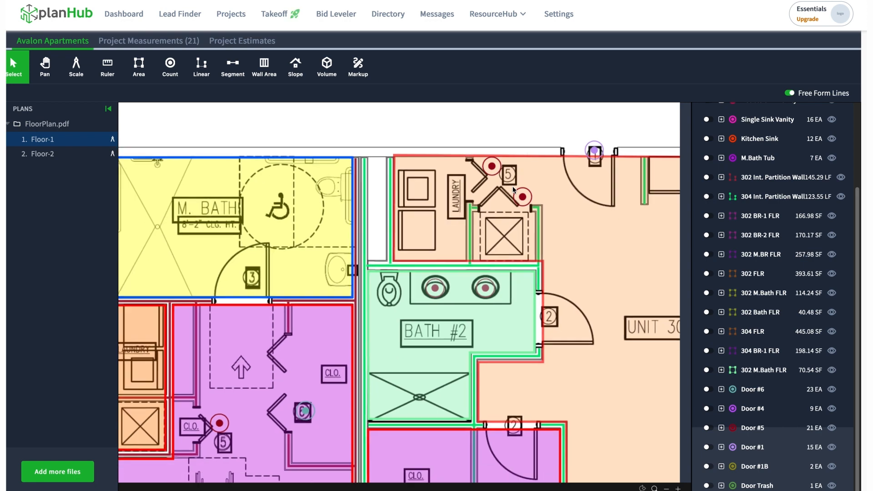
{"action": "scroll", "coordinate": [513, 190], "scroll_direction": "down", "scroll_amount": 2}
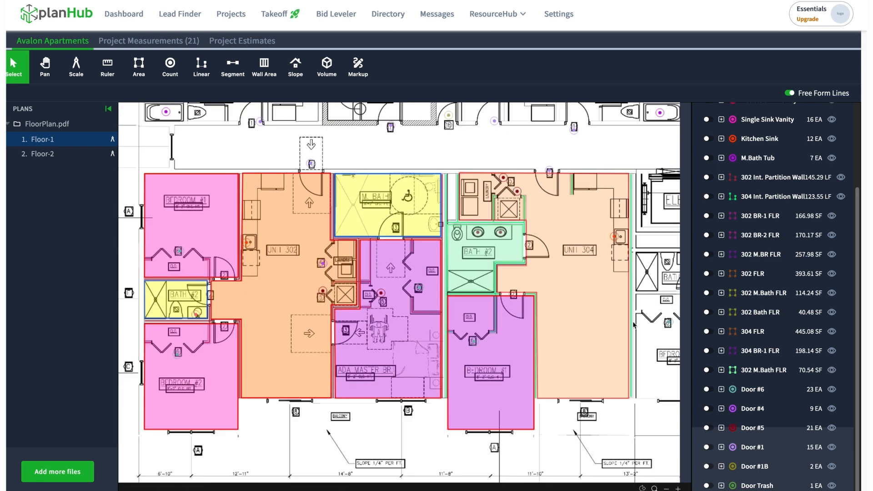
{"action": "left_click", "coordinate": [753, 429]}
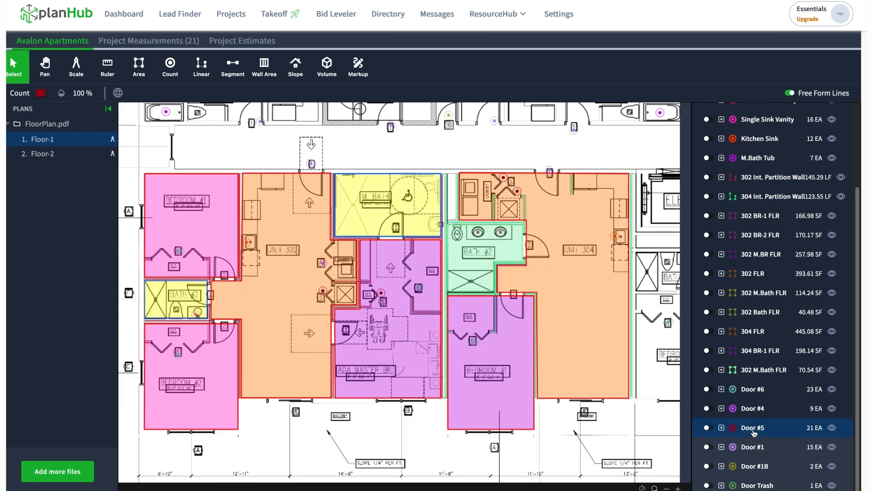
{"action": "left_click", "coordinate": [117, 93]}
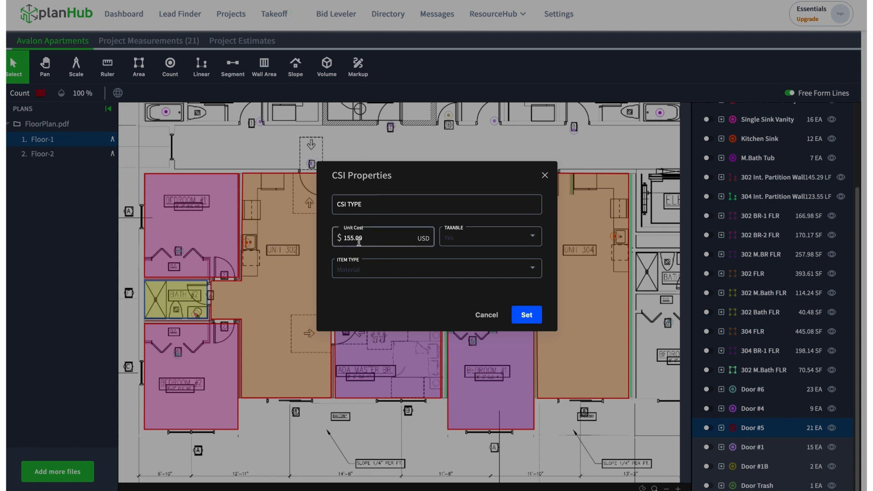
{"action": "left_click", "coordinate": [528, 316]}
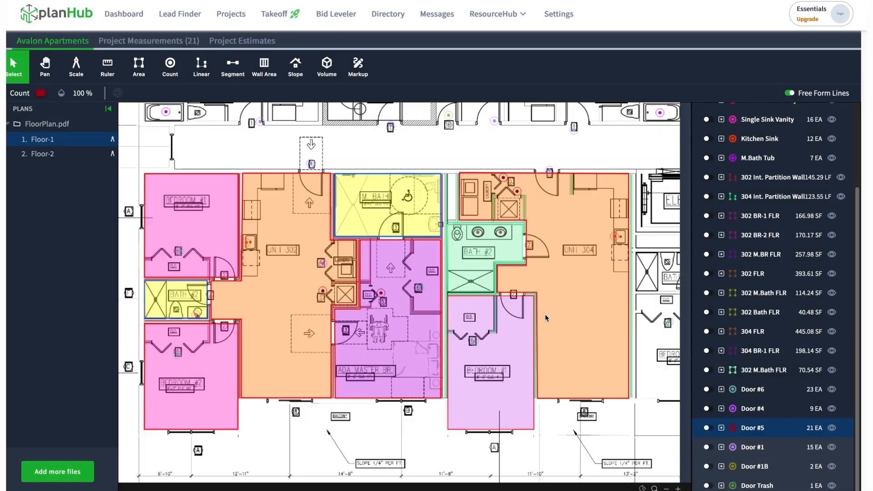
Step: Add the Door #5 measurement to the Doors estimate as a new cost item
{"action": "right_click", "coordinate": [756, 431]}
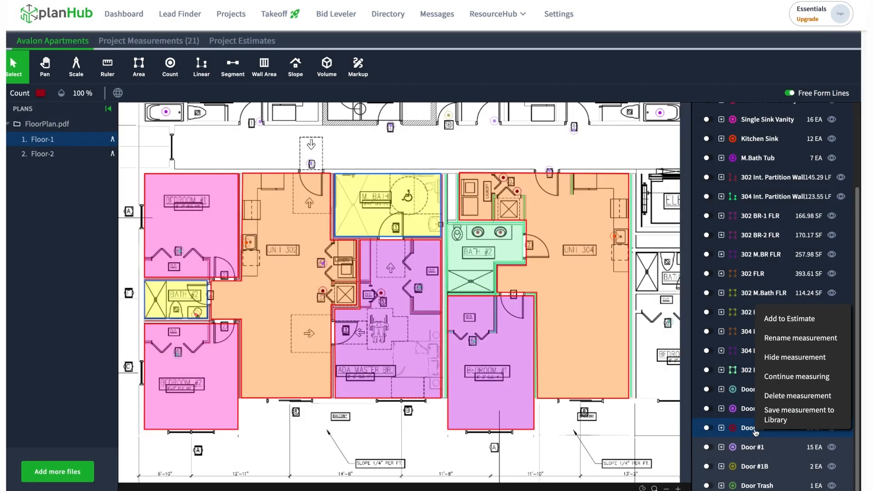
{"action": "left_click", "coordinate": [790, 323]}
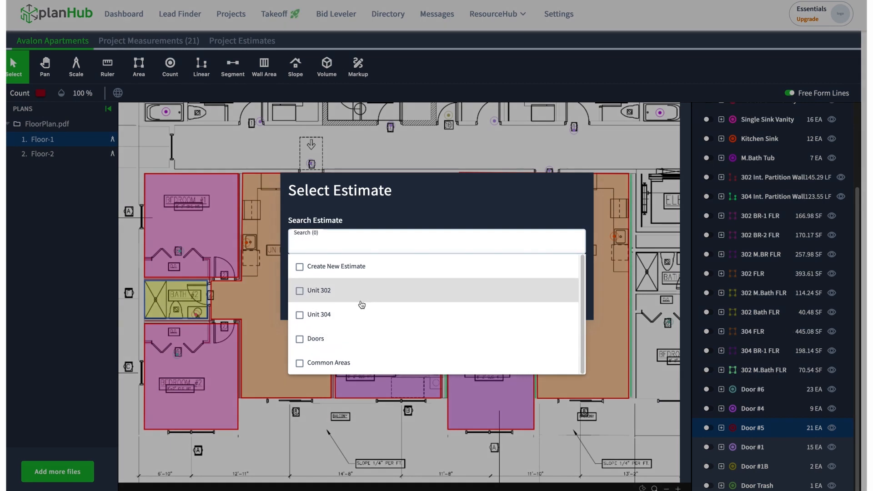
{"action": "left_click", "coordinate": [310, 346]}
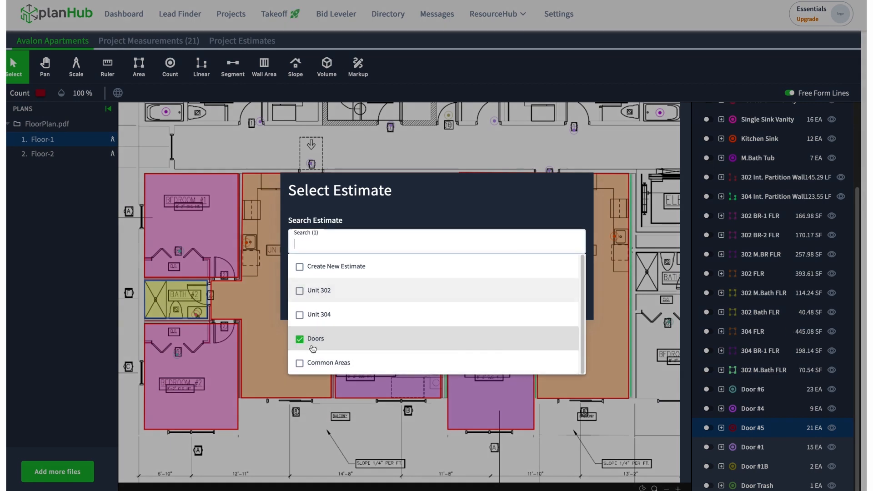
{"action": "left_click", "coordinate": [566, 299]}
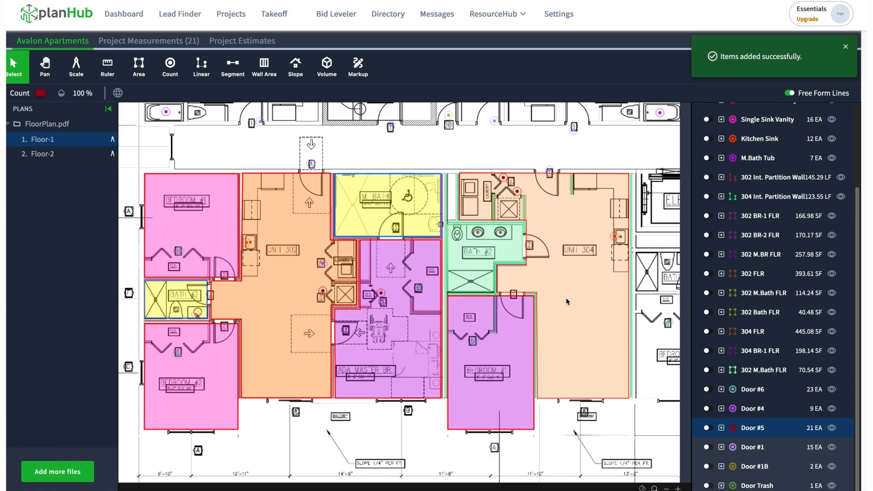
Step: Review the Door #5 cost item in the project's Doors estimate
{"action": "left_click", "coordinate": [253, 41]}
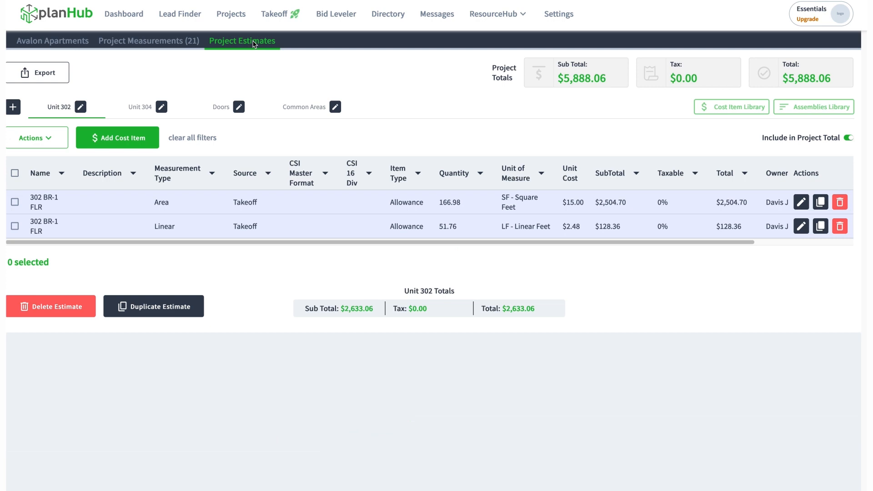
{"action": "left_click", "coordinate": [221, 107]}
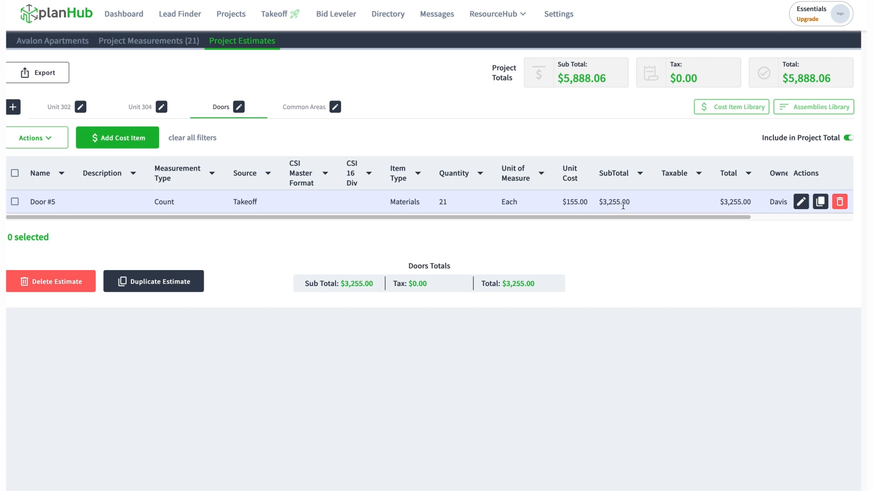
Step: Return to the Avalon Apartments takeoff and open the Floor-1 plan
{"action": "left_click", "coordinate": [79, 40]}
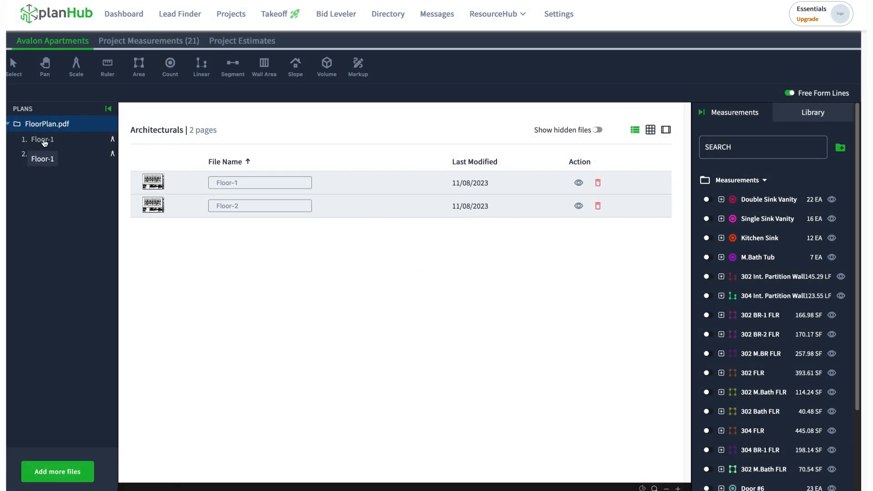
{"action": "left_click", "coordinate": [44, 141]}
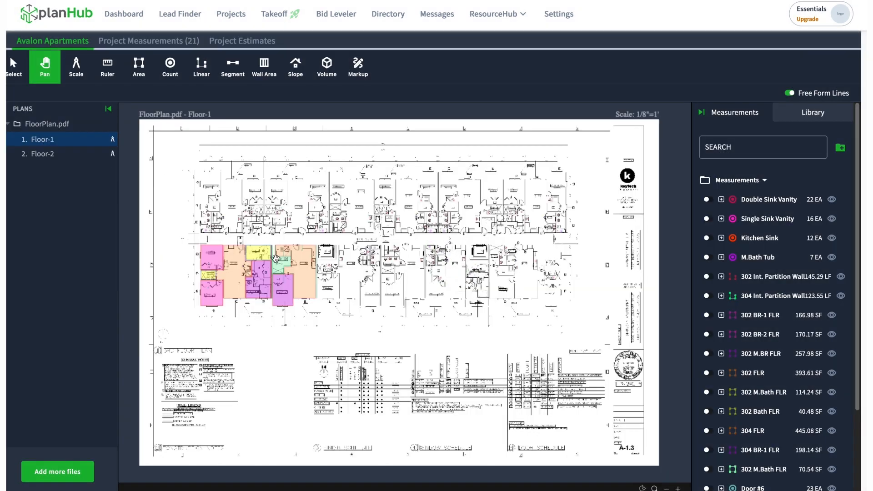
{"action": "scroll", "coordinate": [262, 267], "scroll_direction": "up", "scroll_amount": 1}
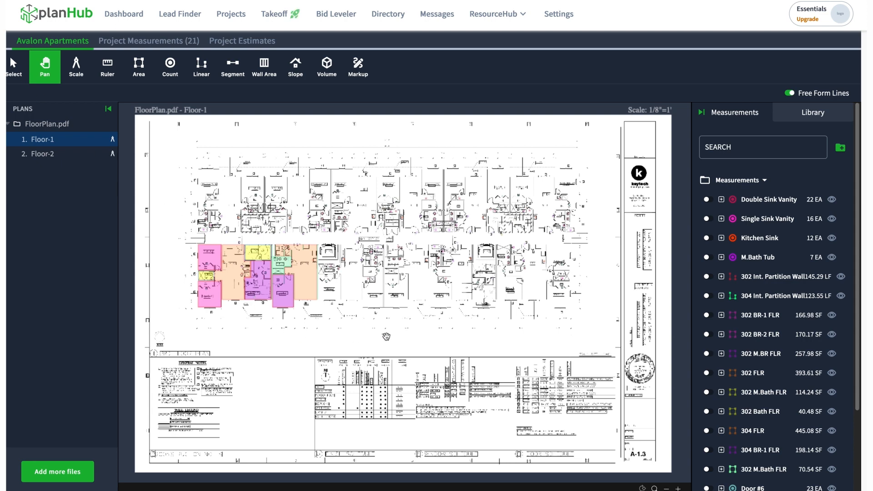
{"action": "scroll", "coordinate": [768, 449], "scroll_direction": "down", "scroll_amount": 2}
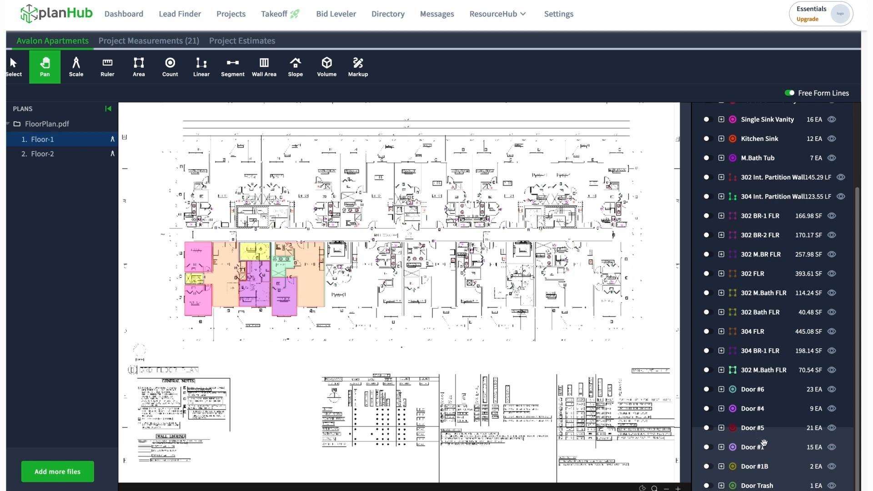
Step: Add the Door #4 count measurement to the Doors estimate as a new cost item
{"action": "left_click", "coordinate": [757, 409]}
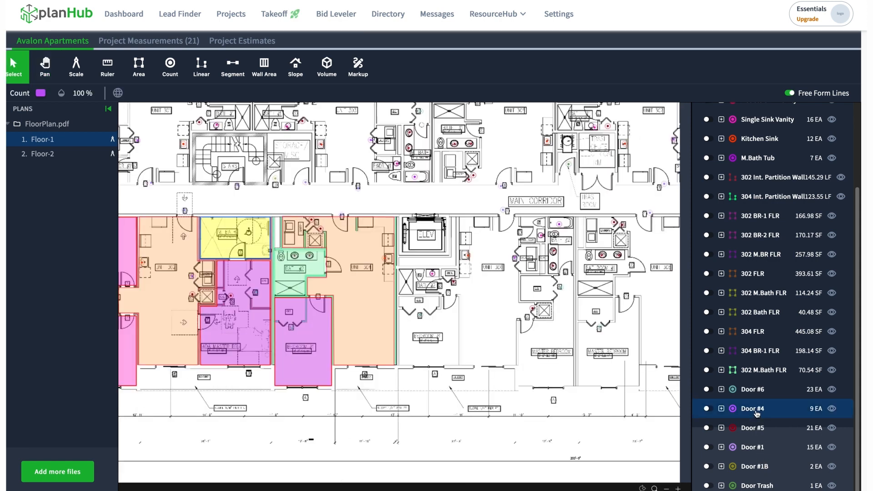
{"action": "right_click", "coordinate": [756, 411]}
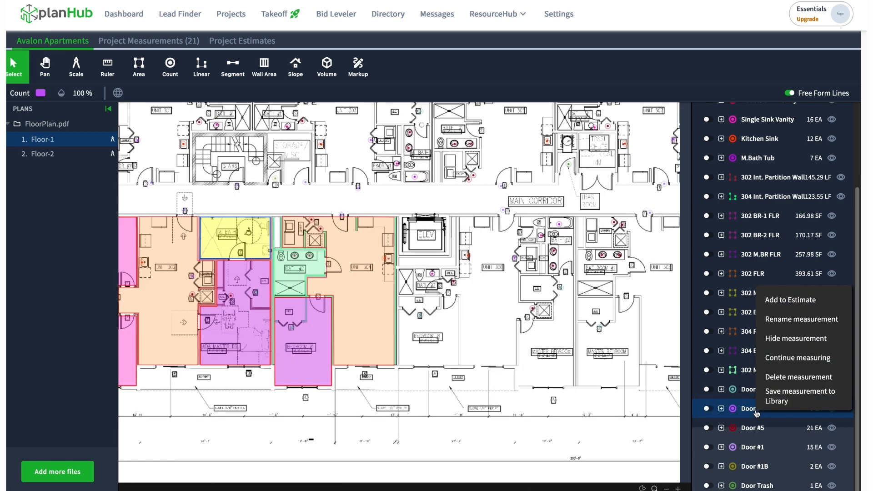
{"action": "left_click", "coordinate": [776, 306]}
{"action": "left_click", "coordinate": [320, 342]}
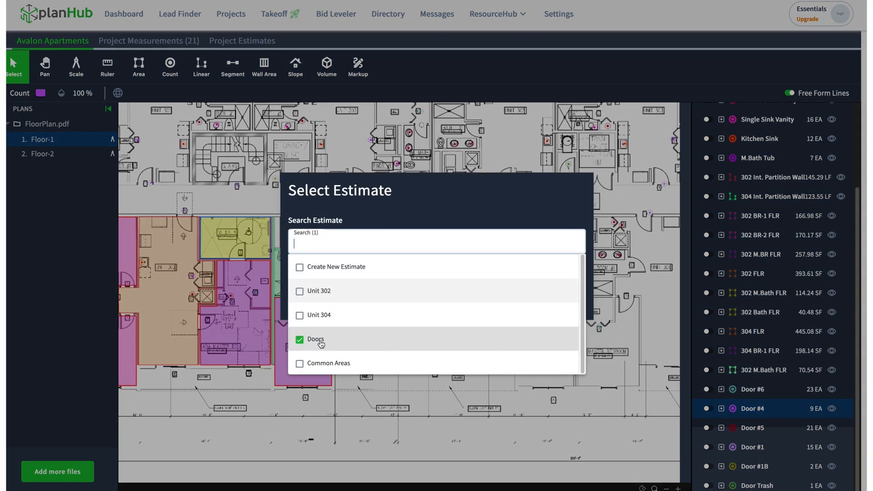
{"action": "left_click", "coordinate": [527, 208]}
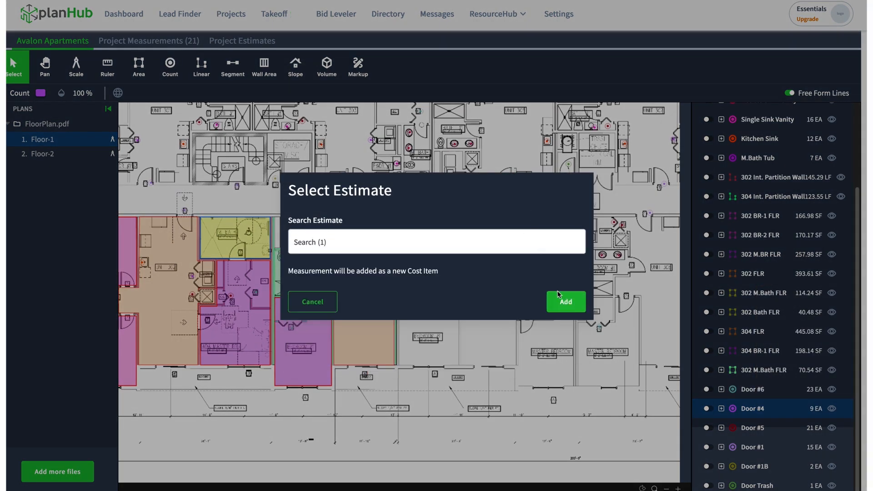
{"action": "left_click", "coordinate": [562, 300]}
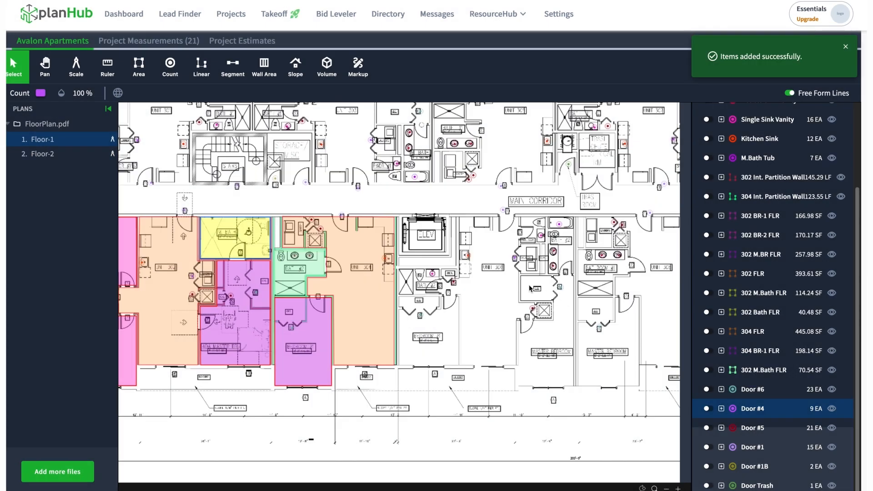
Step: Open the Doors estimate, exclude it from the project total and include it again
{"action": "left_click", "coordinate": [231, 41]}
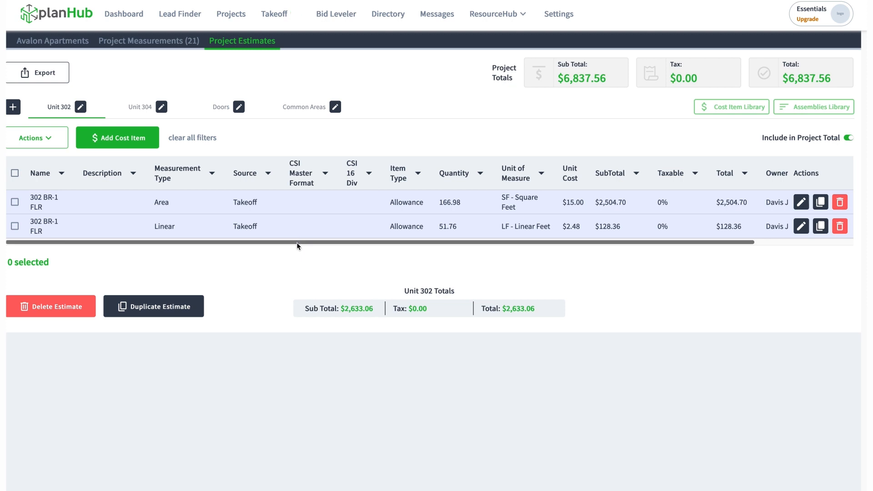
{"action": "left_click", "coordinate": [220, 110]}
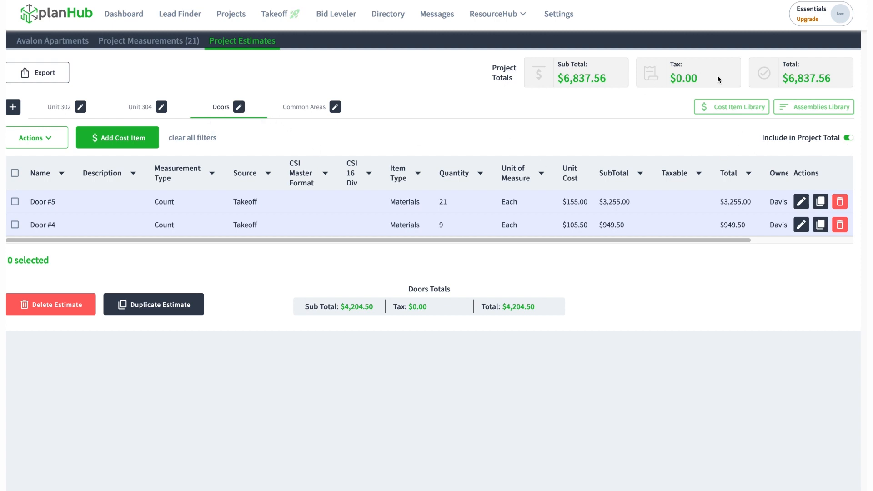
{"action": "left_click", "coordinate": [852, 142]}
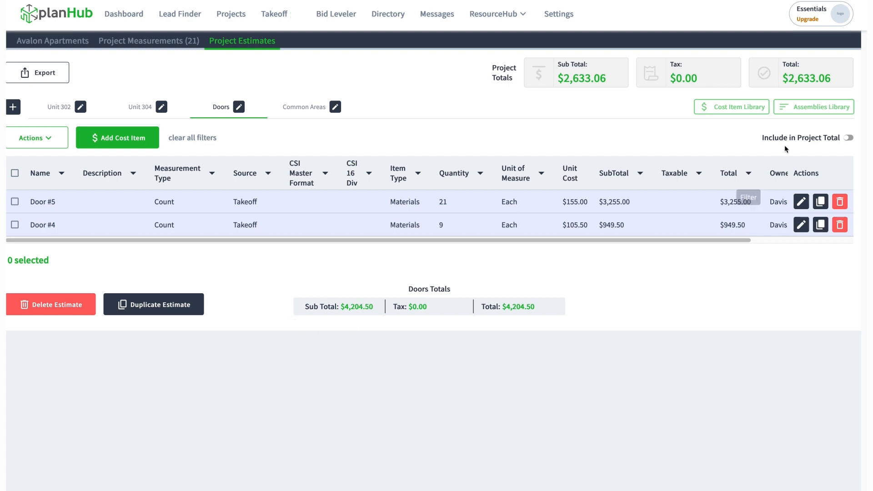
{"action": "left_click", "coordinate": [850, 139]}
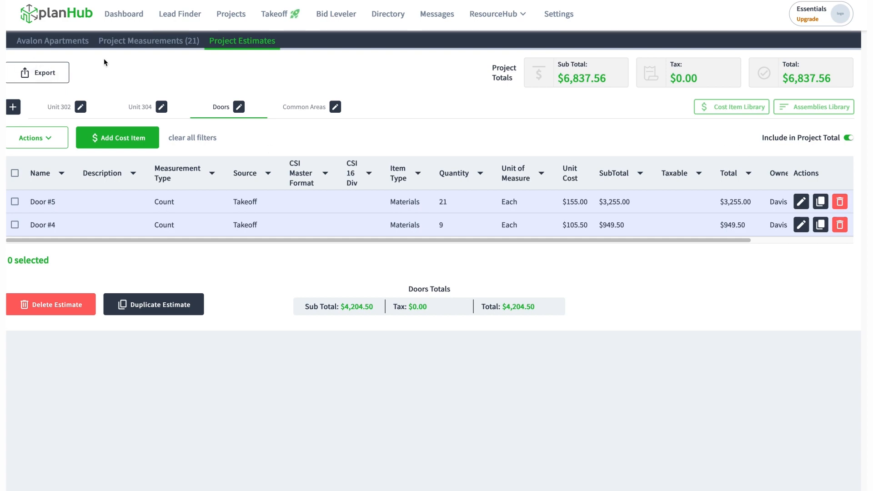
Step: Reopen the Floor-1 plan from the Avalon Apartments takeoff and activate the Select tool
{"action": "left_click", "coordinate": [68, 43]}
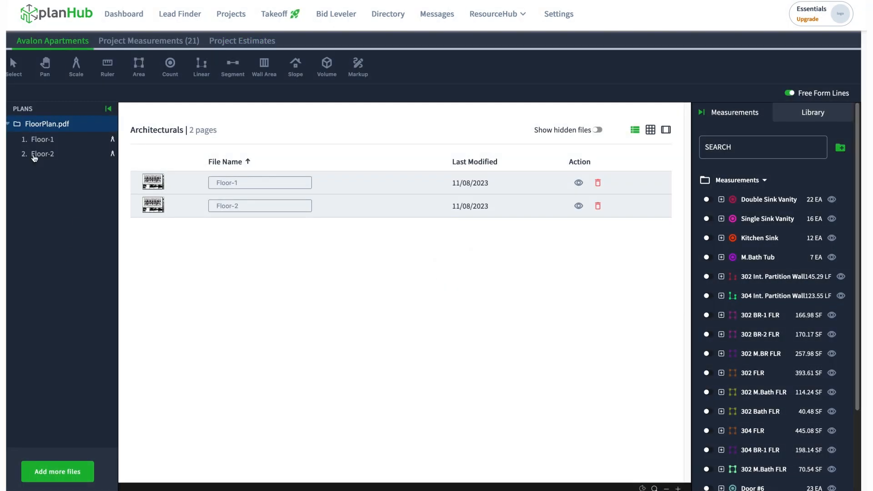
{"action": "left_click", "coordinate": [38, 140]}
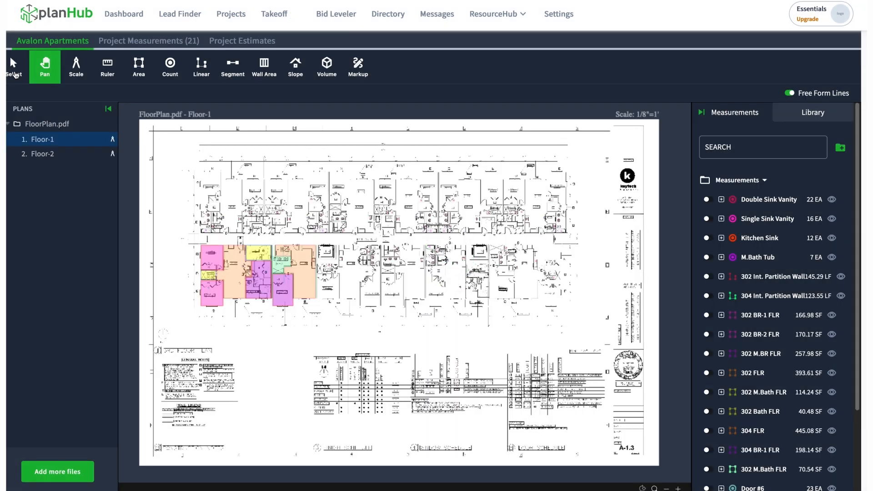
{"action": "left_click", "coordinate": [15, 73]}
{"action": "scroll", "coordinate": [250, 271], "scroll_direction": "up", "scroll_amount": 5}
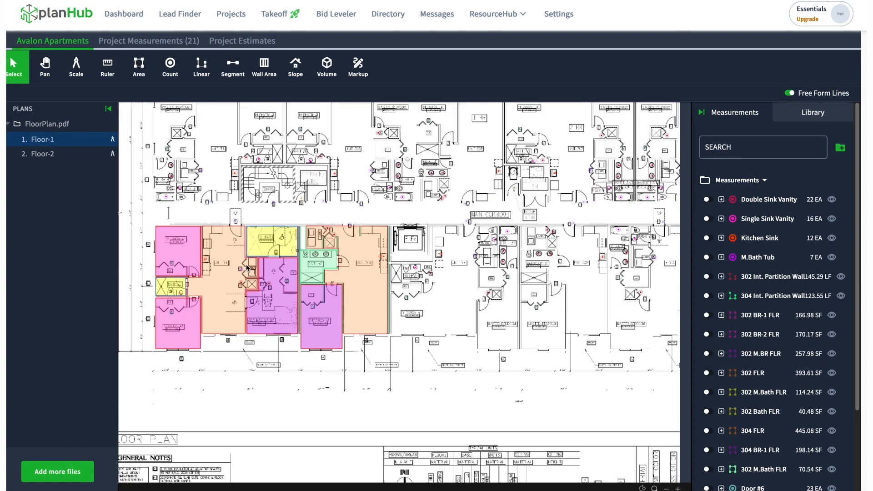
{"action": "scroll", "coordinate": [250, 270], "scroll_direction": "up", "scroll_amount": 5}
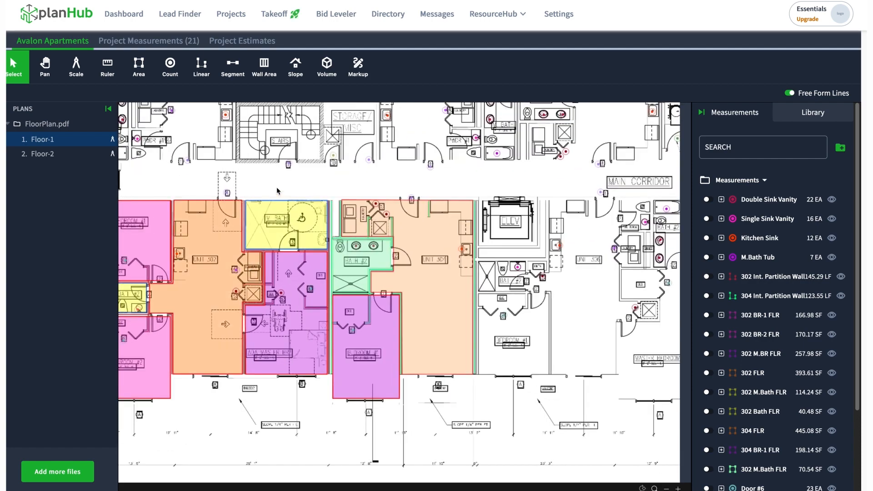
{"action": "left_click_drag", "start_coordinate": [255, 293], "coordinate": [261, 284]}
Step: Start a new count measurement by marking the toilet in Bath #1 beside Unit 303 on the Floor-1 plan
{"action": "left_click", "coordinate": [175, 77]}
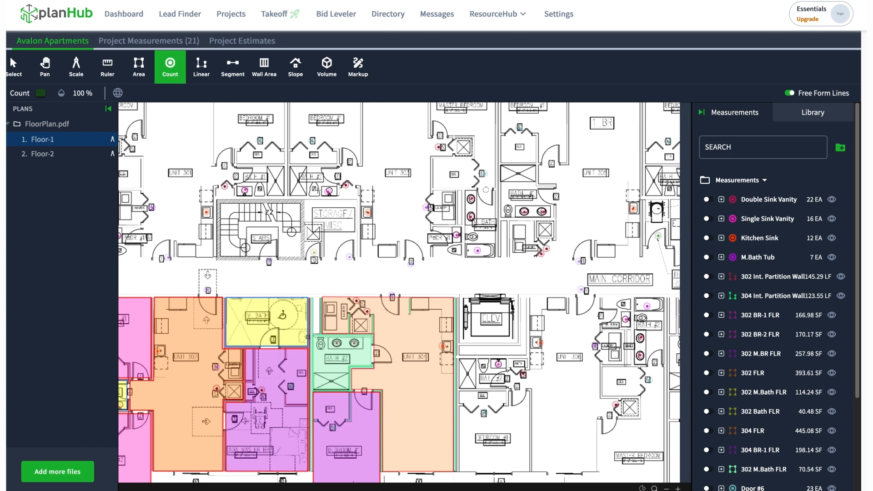
{"action": "scroll", "coordinate": [311, 193], "scroll_direction": "up", "scroll_amount": 2}
{"action": "left_click", "coordinate": [313, 191]}
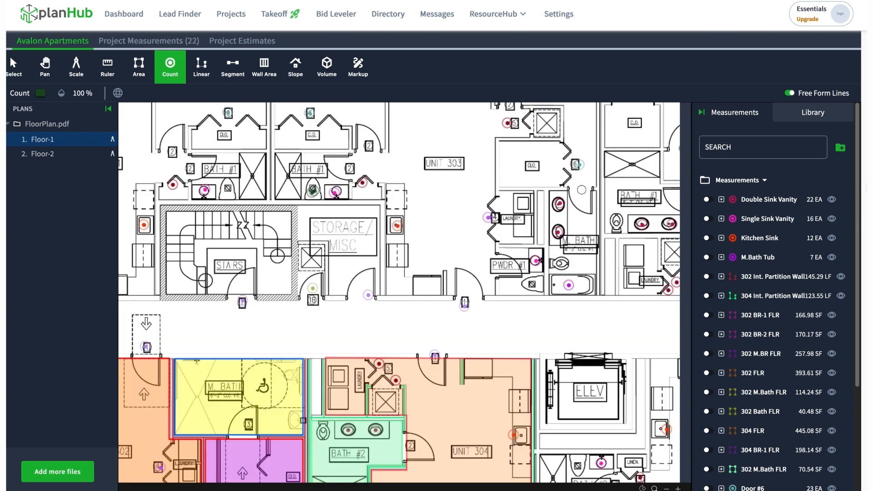
{"action": "key", "text": "ctrl+a"}
Step: Add the new Count measurement from the Floor-1 plan to the Common Areas estimate as a new cost item
{"action": "left_click_drag", "start_coordinate": [861, 357], "coordinate": [862, 465]}
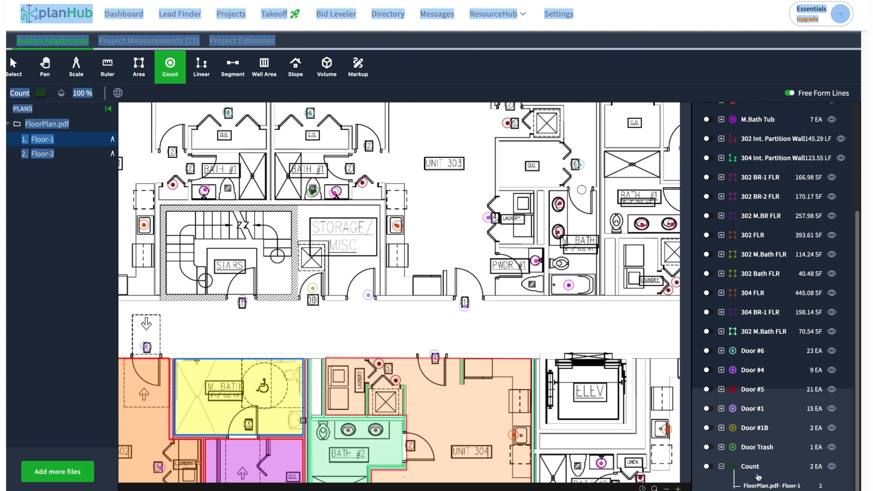
{"action": "right_click", "coordinate": [755, 471]}
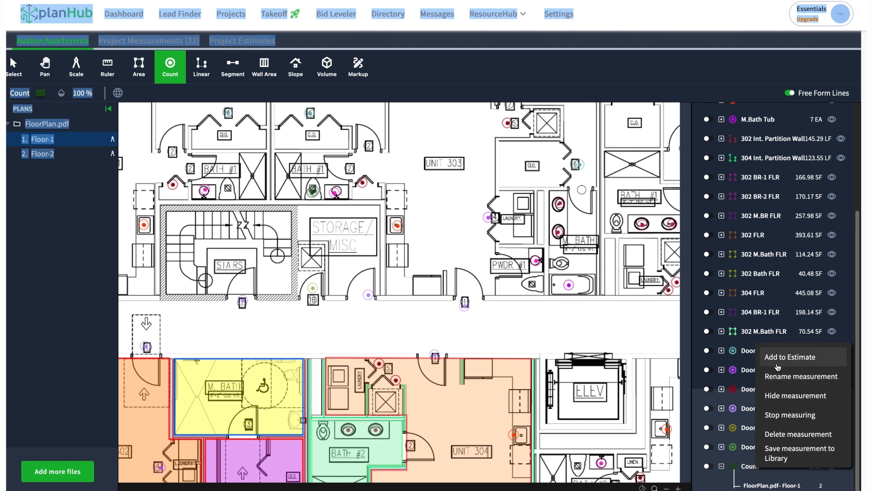
{"action": "left_click", "coordinate": [778, 366]}
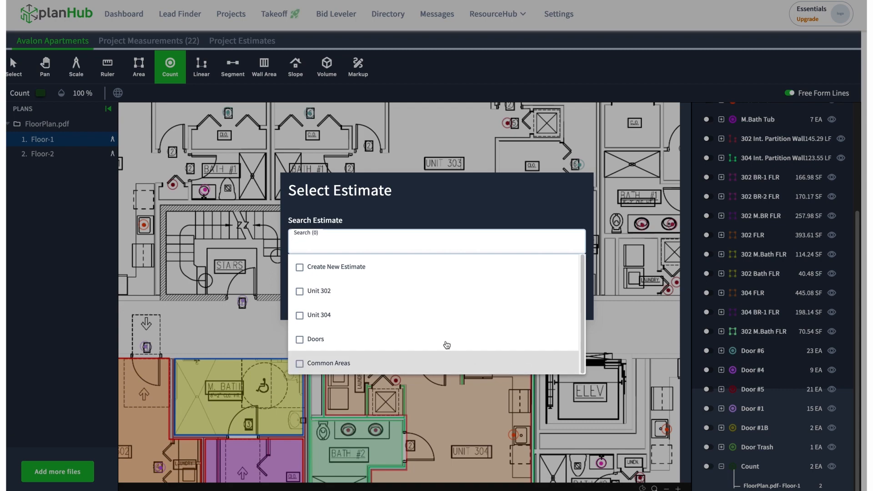
{"action": "left_click", "coordinate": [300, 363]}
{"action": "left_click", "coordinate": [450, 221]}
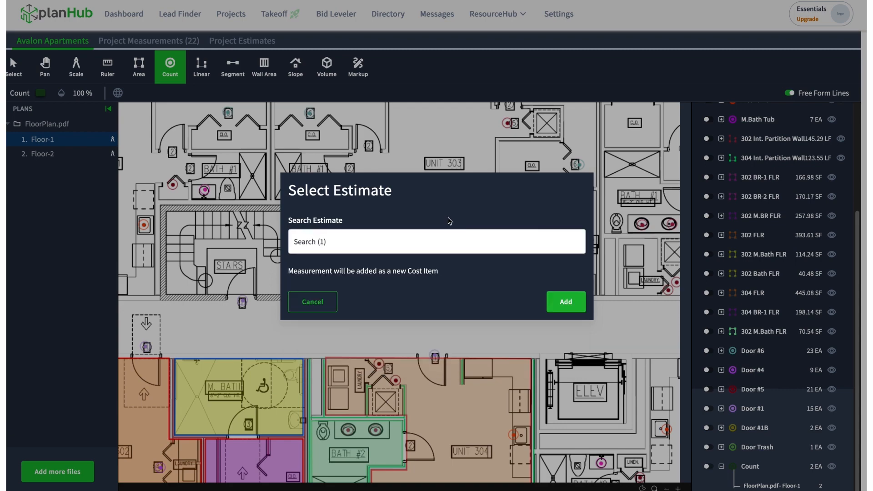
{"action": "left_click", "coordinate": [558, 303]}
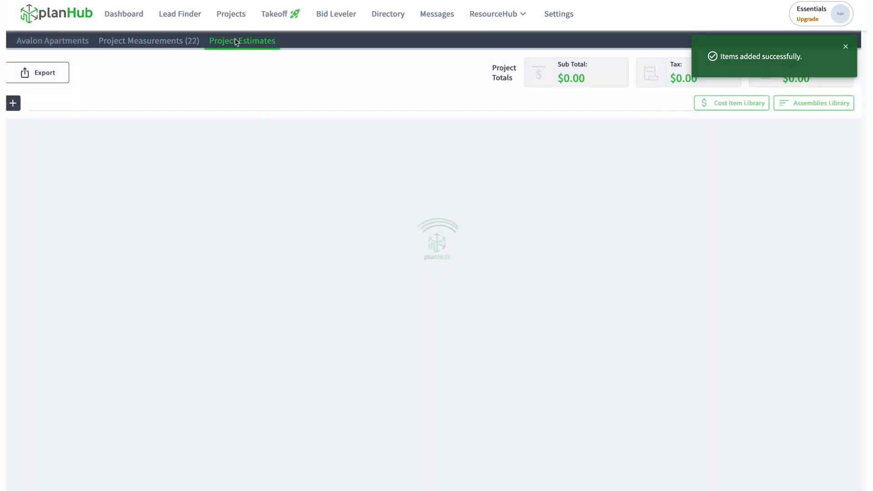
Step: Open the Common Areas estimate among the project estimates and save a unit cost of $565.00 for the Count item
{"action": "left_click", "coordinate": [232, 42]}
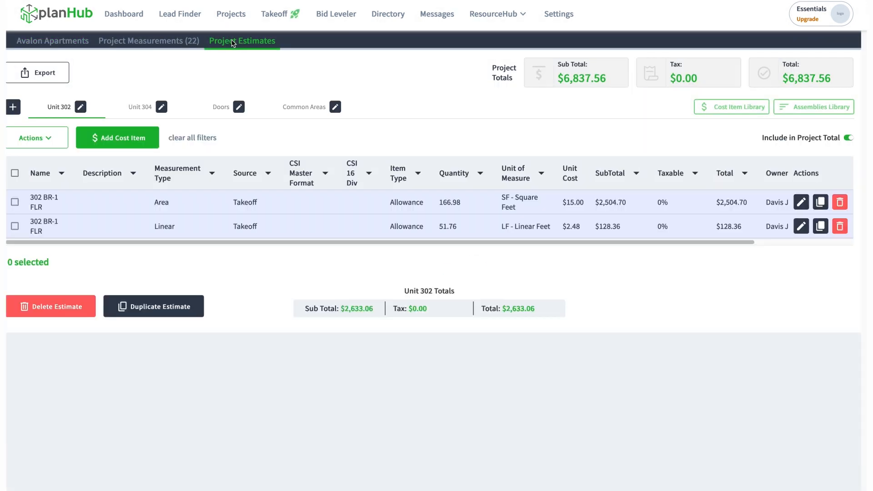
{"action": "left_click", "coordinate": [287, 109]}
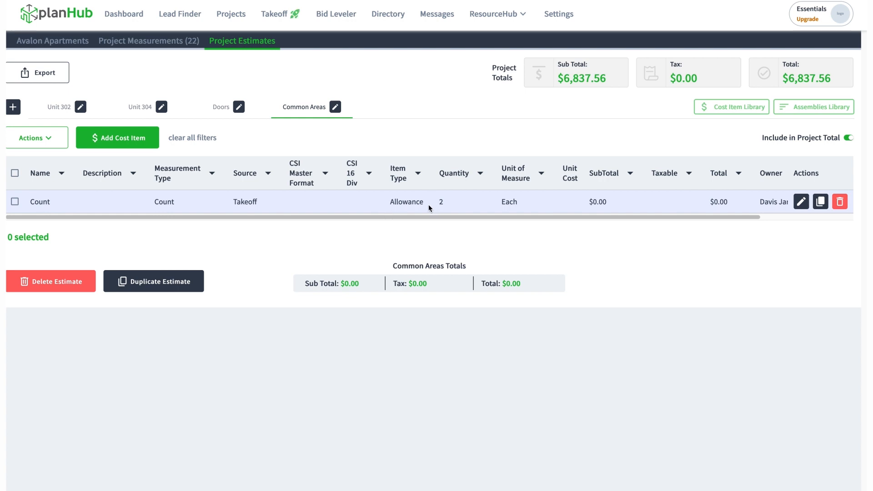
{"action": "left_click_drag", "start_coordinate": [458, 218], "coordinate": [618, 221]}
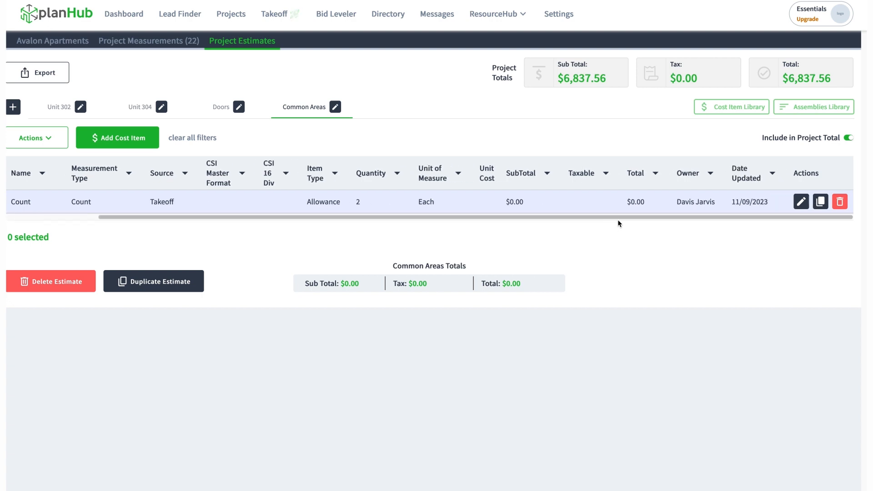
{"action": "left_click", "coordinate": [802, 204]}
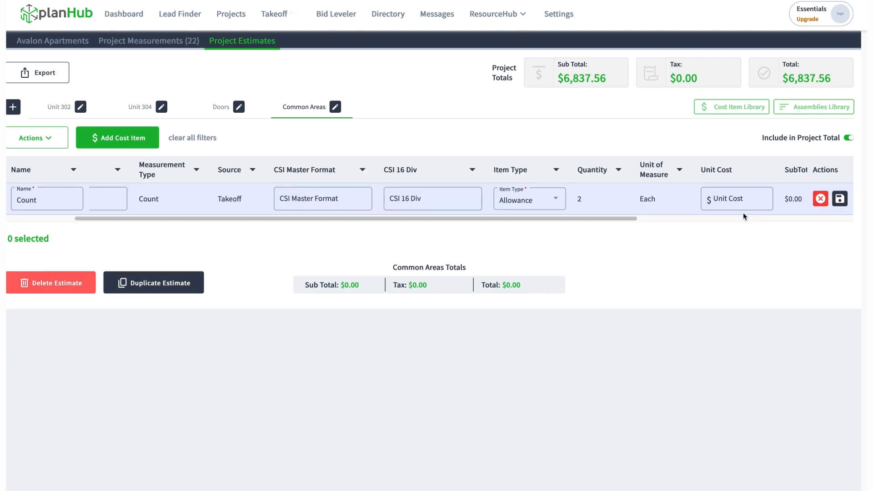
{"action": "left_click", "coordinate": [731, 196]}
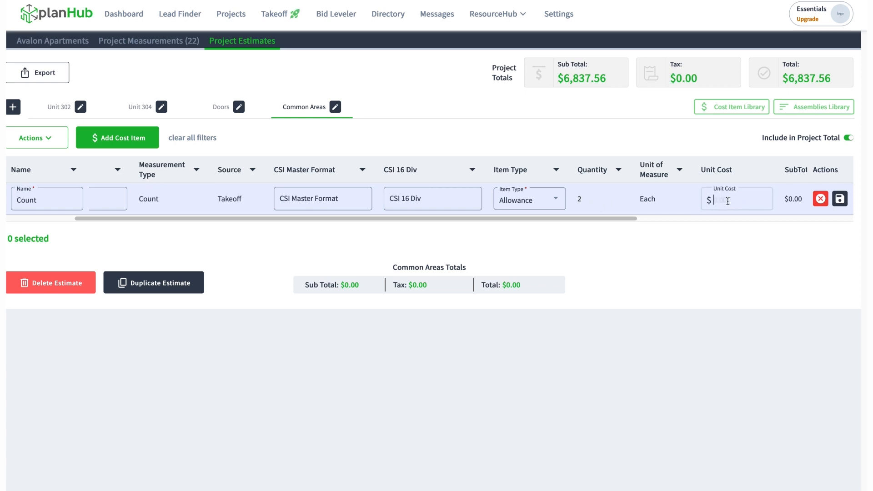
{"action": "type", "text": "565.00"}
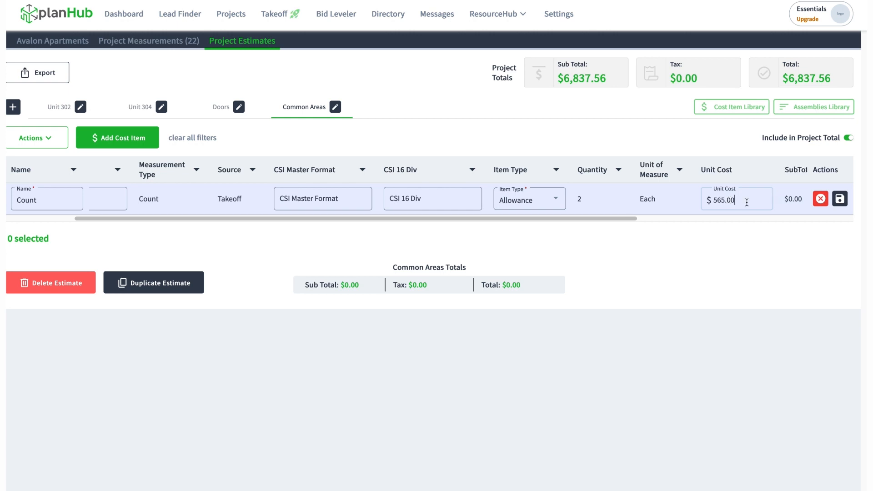
{"action": "left_click", "coordinate": [839, 199]}
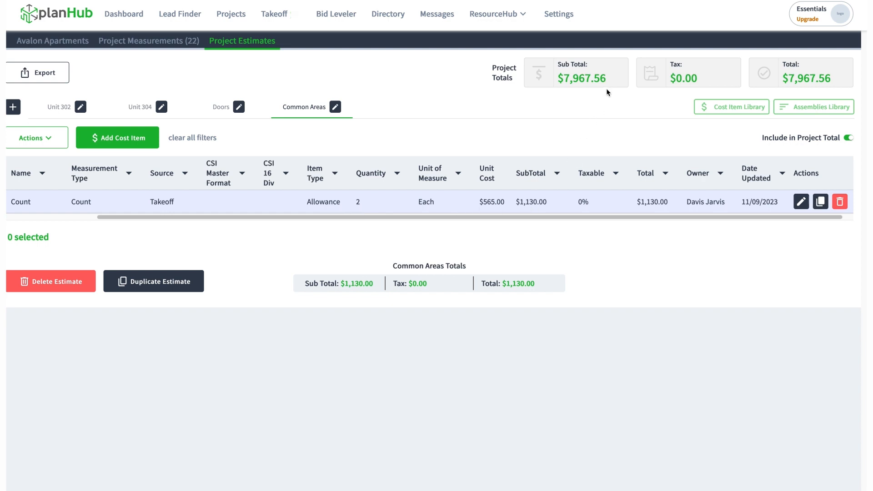
Step: Set the taxable rate of the Count cost item in the Common Areas estimate to 6% and save it
{"action": "left_click", "coordinate": [801, 203]}
{"action": "left_click_drag", "start_coordinate": [627, 220], "coordinate": [851, 221]}
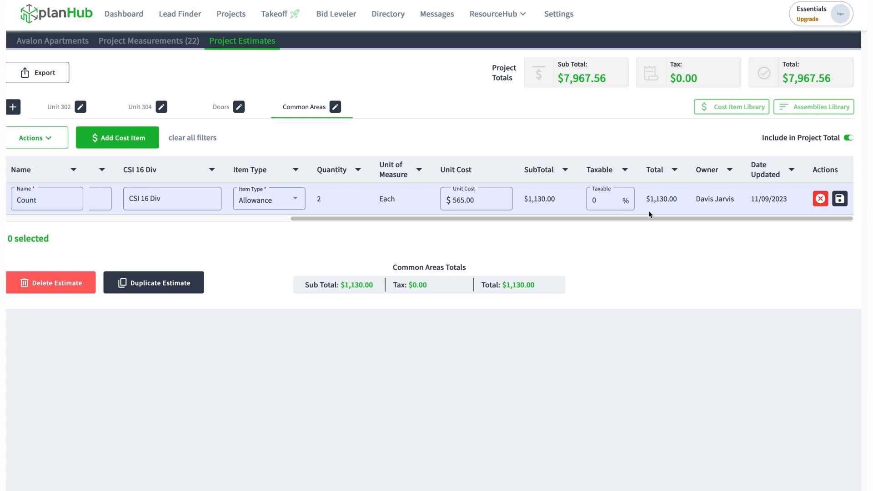
{"action": "left_click", "coordinate": [596, 201]}
{"action": "type", "text": "6"}
{"action": "left_click", "coordinate": [839, 198]}
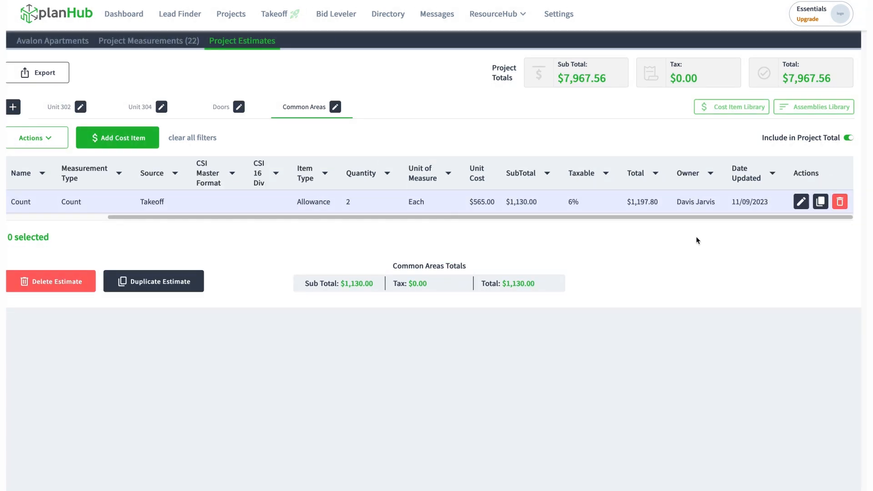